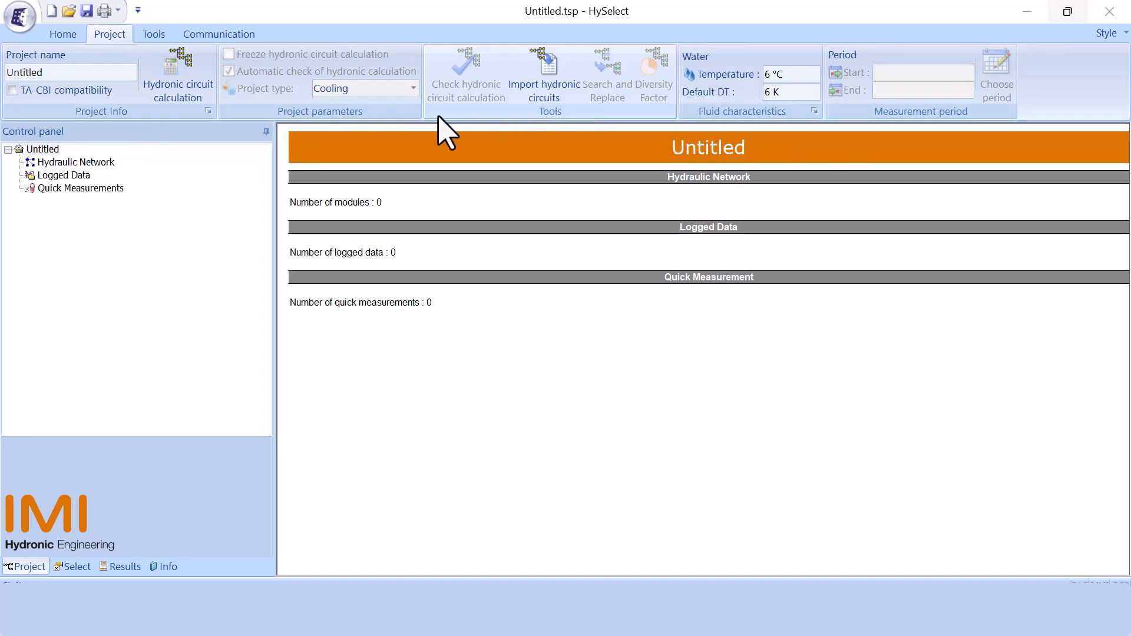
Name the project "Example 1".
left_click_drag(77, 79, 8, 76)
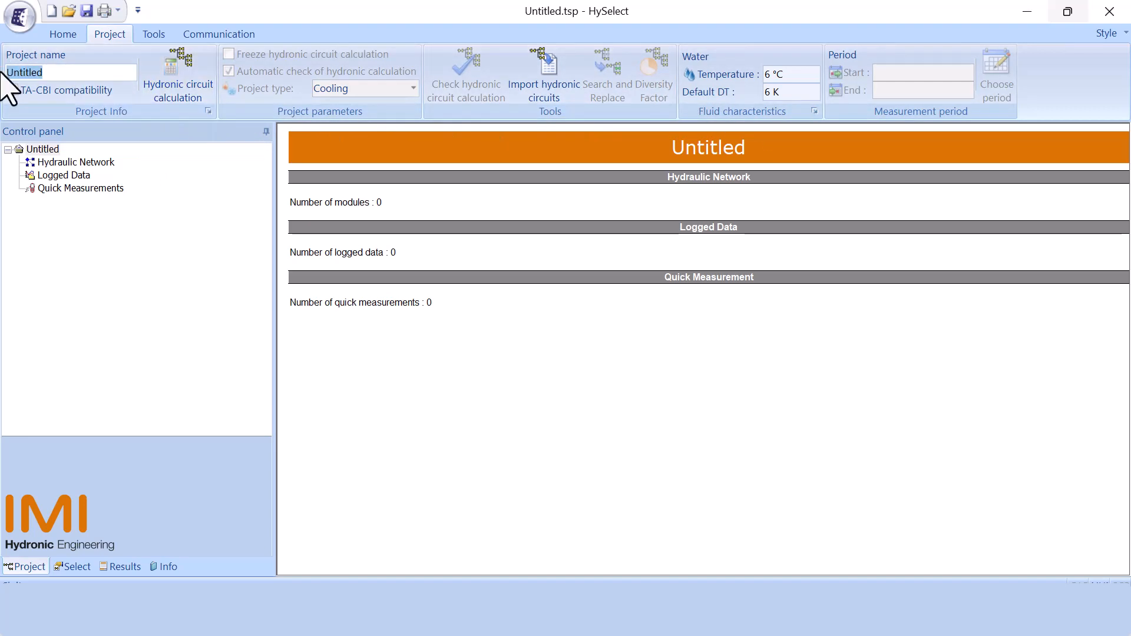
type("Exap")
type("mple 1")
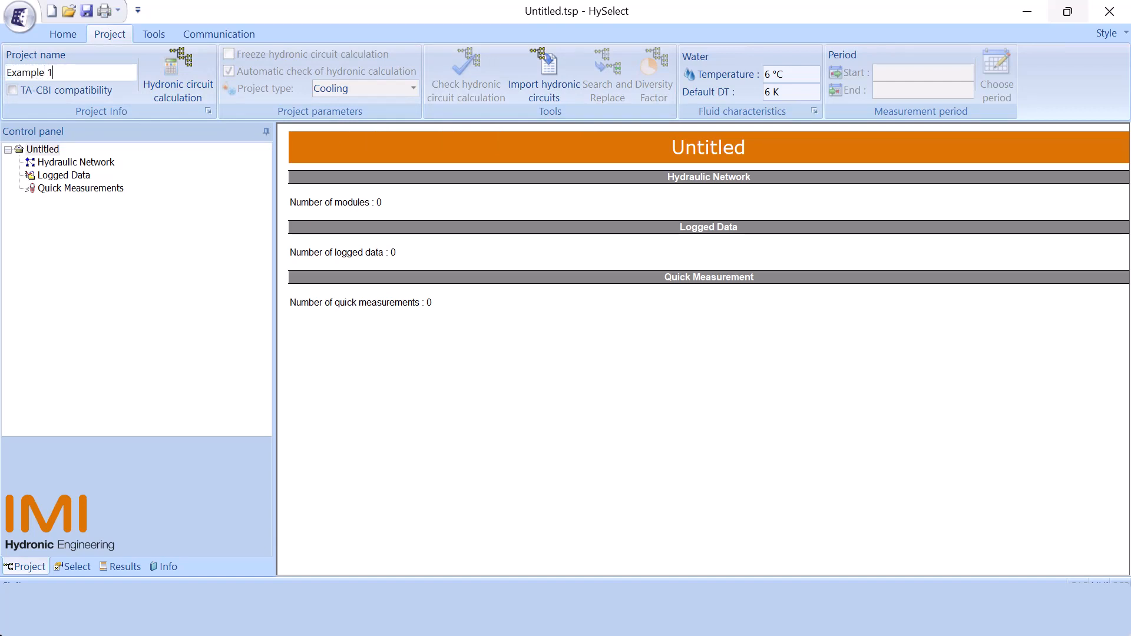
Fill in the project information with the saved user details, the customer reference number, the name "Project 1" and the company Veolia.
left_click(208, 111)
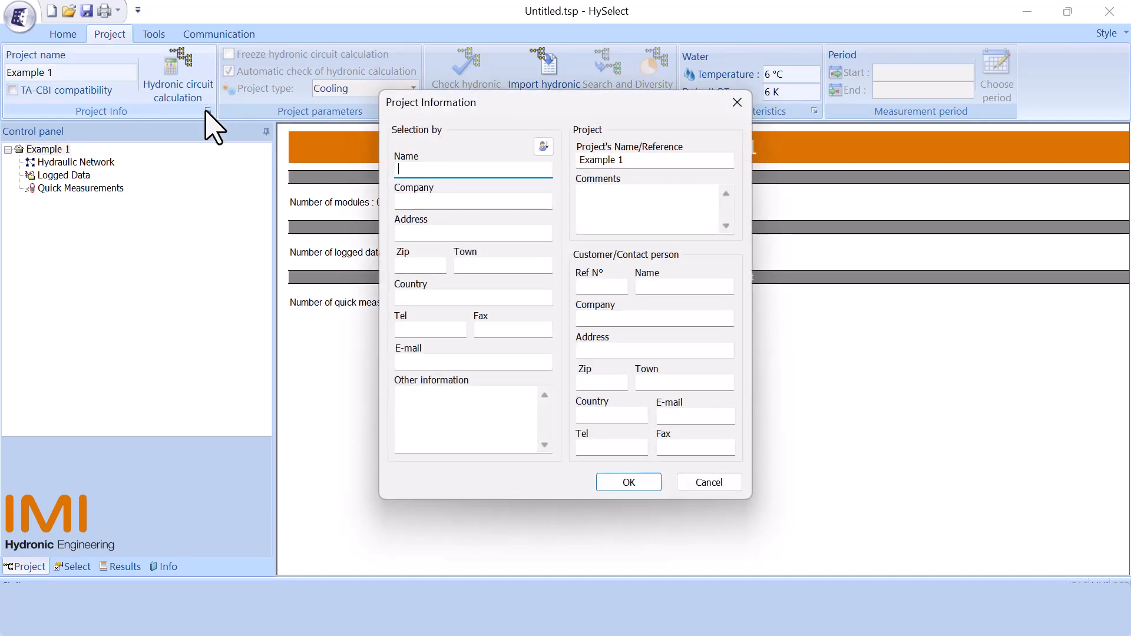
left_click(543, 146)
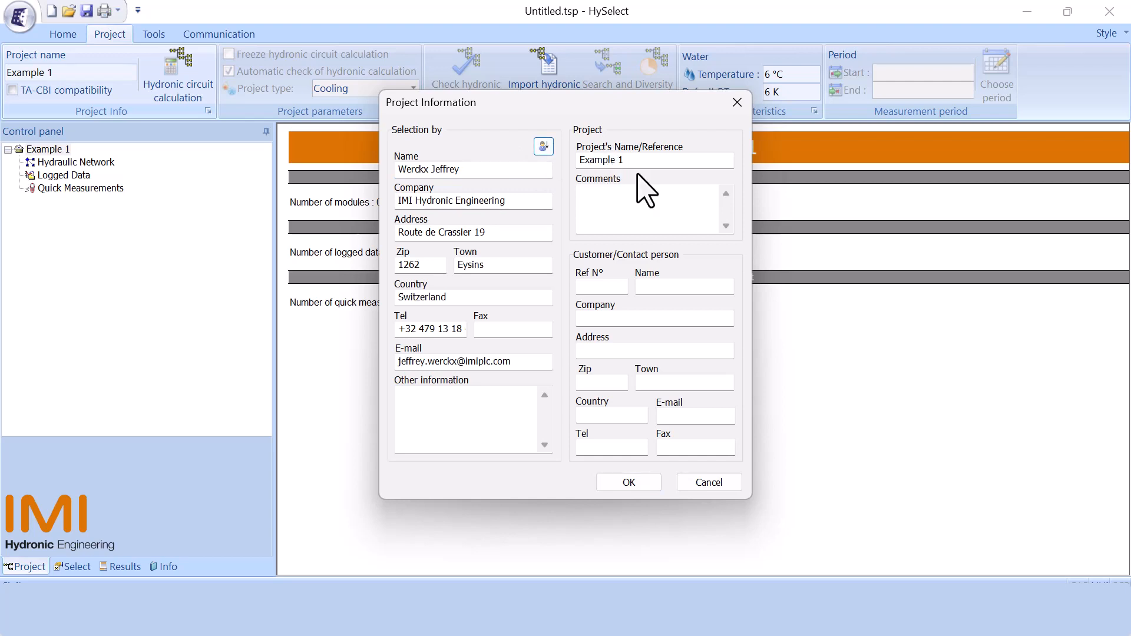
left_click(599, 286)
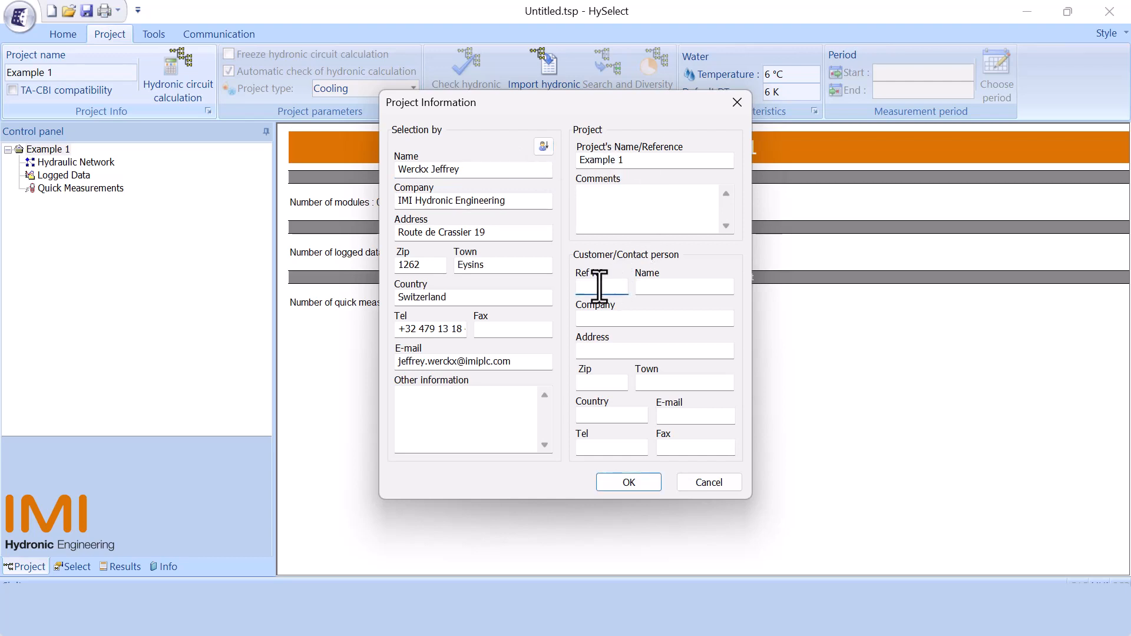
type("1")
left_click(672, 287)
type("Project")
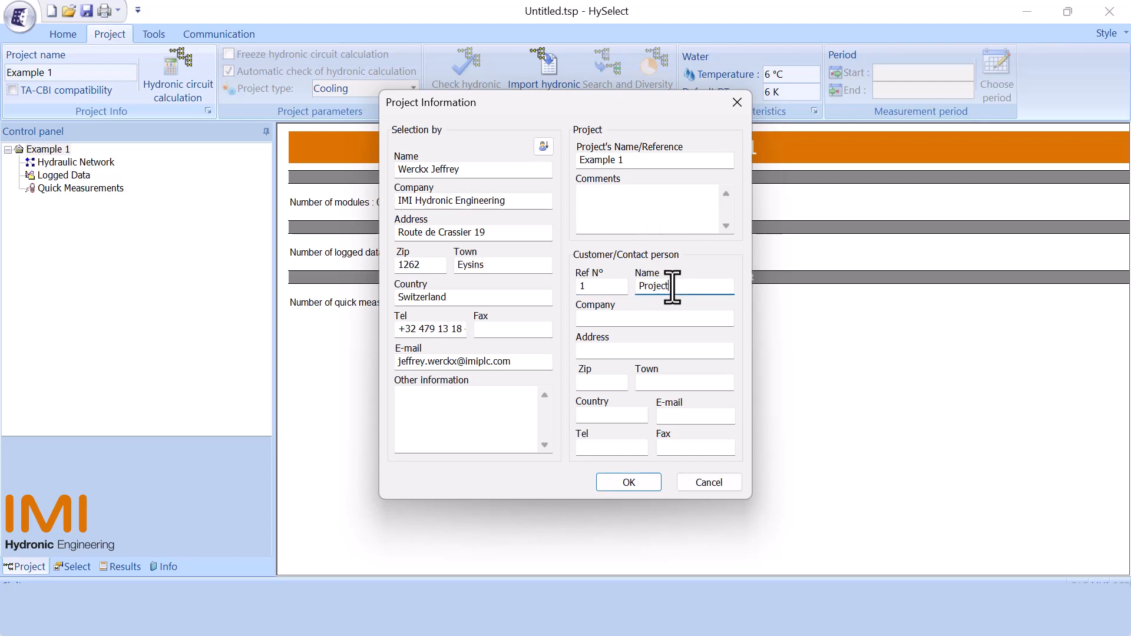
type(" 1")
left_click(681, 319)
type("Veolia")
left_click(641, 481)
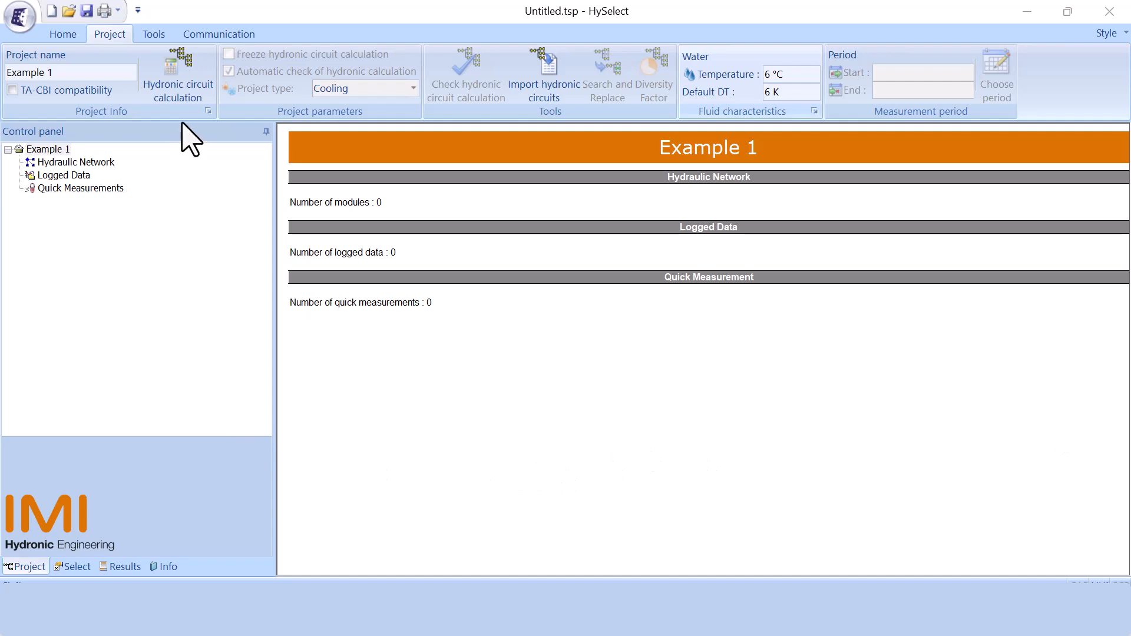
Enable hydronic circuit calculation for the project.
left_click(176, 86)
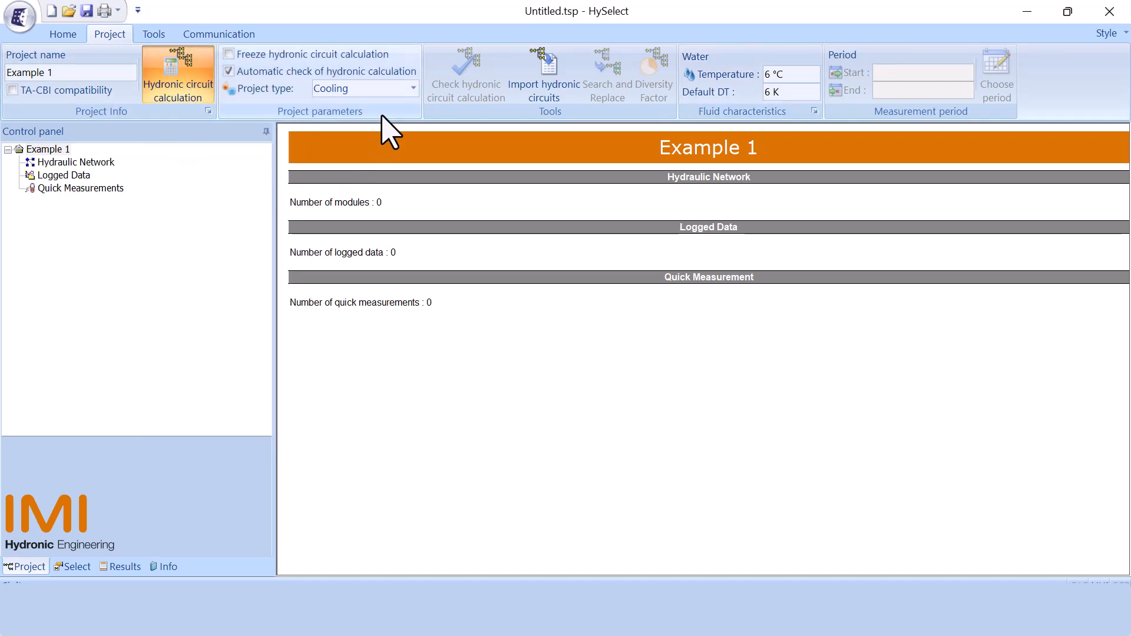
Switch freezing of the hydronic circuit calculation on and off, and the automatic check of hydronic calculation off and on.
left_click(232, 56)
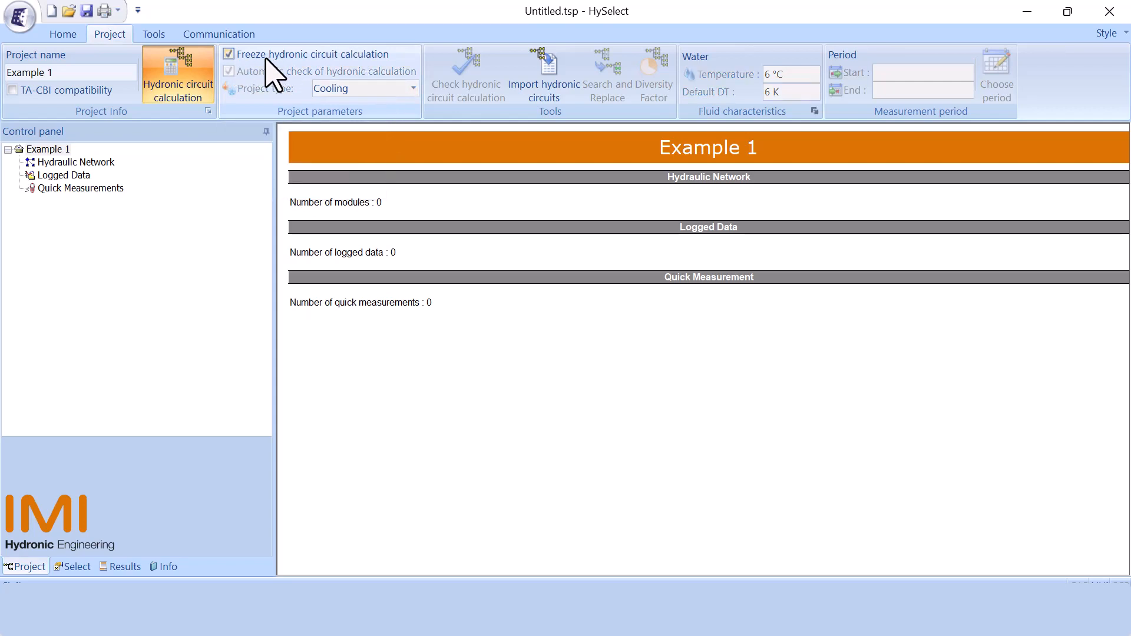
left_click(229, 54)
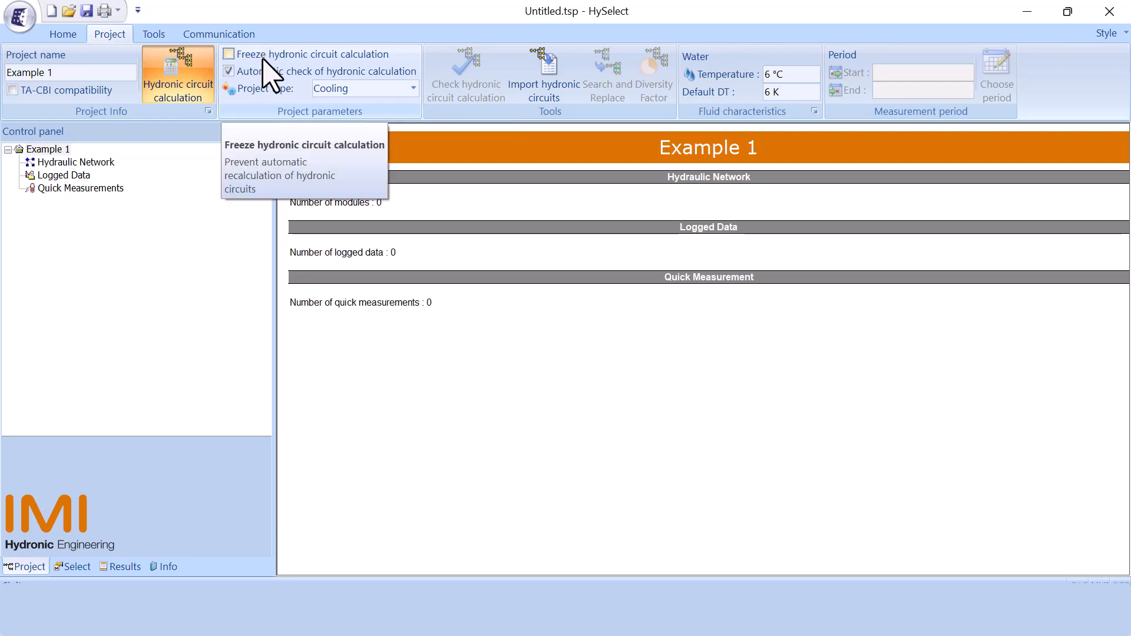
left_click(229, 71)
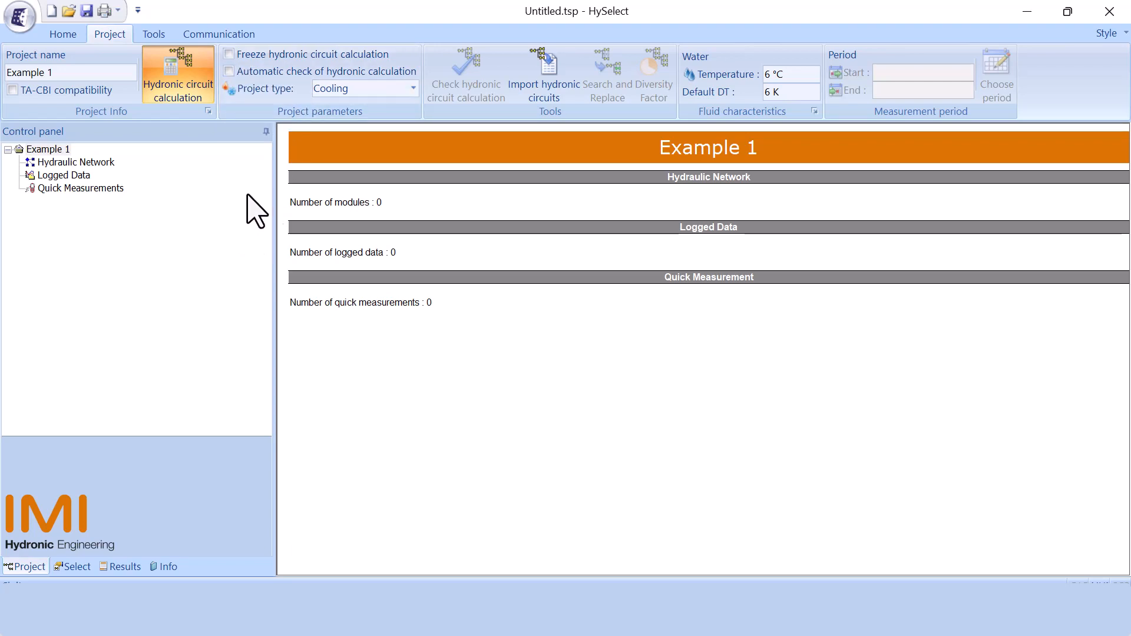
left_click(229, 71)
Set the project type to Heating and accept its default fluid characteristics.
left_click(413, 88)
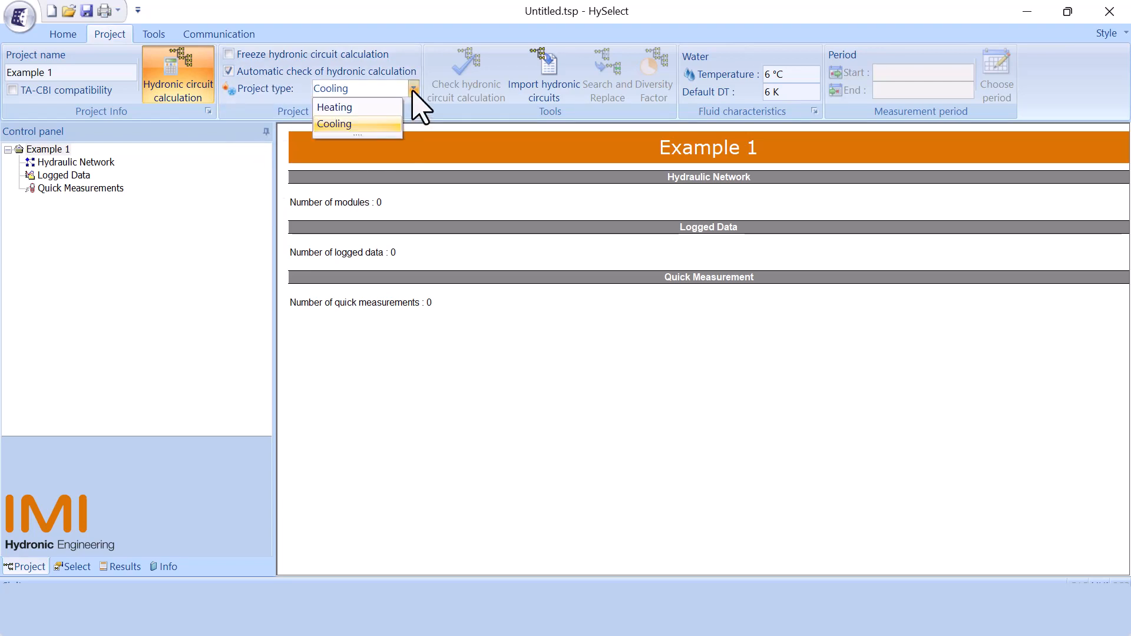
left_click_drag(361, 144, 360, 184)
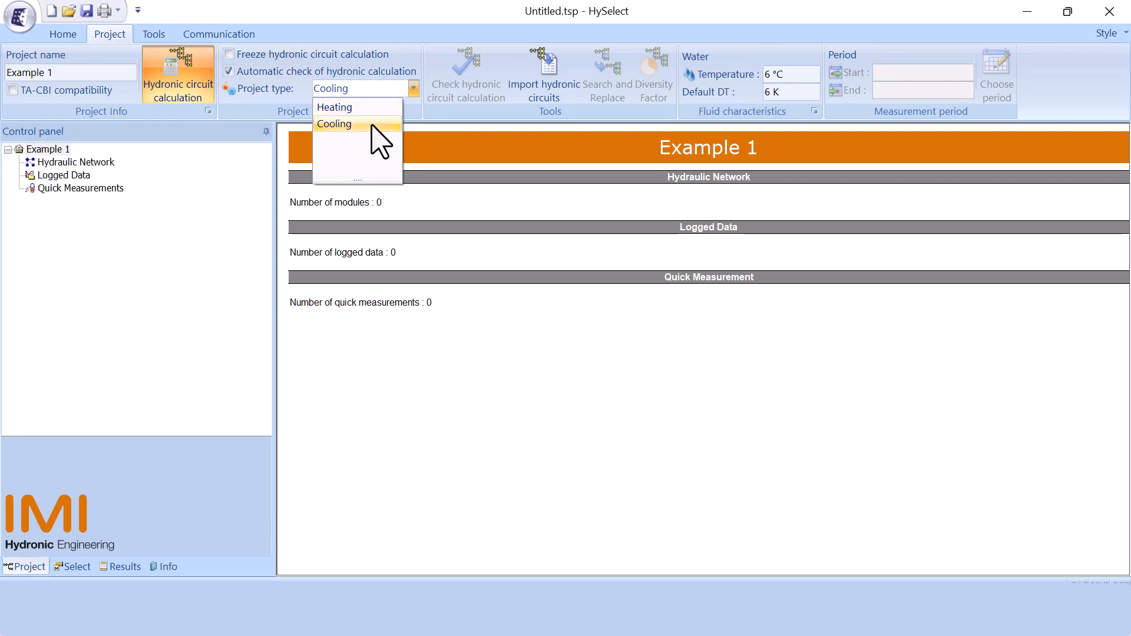
left_click_drag(361, 172, 359, 139)
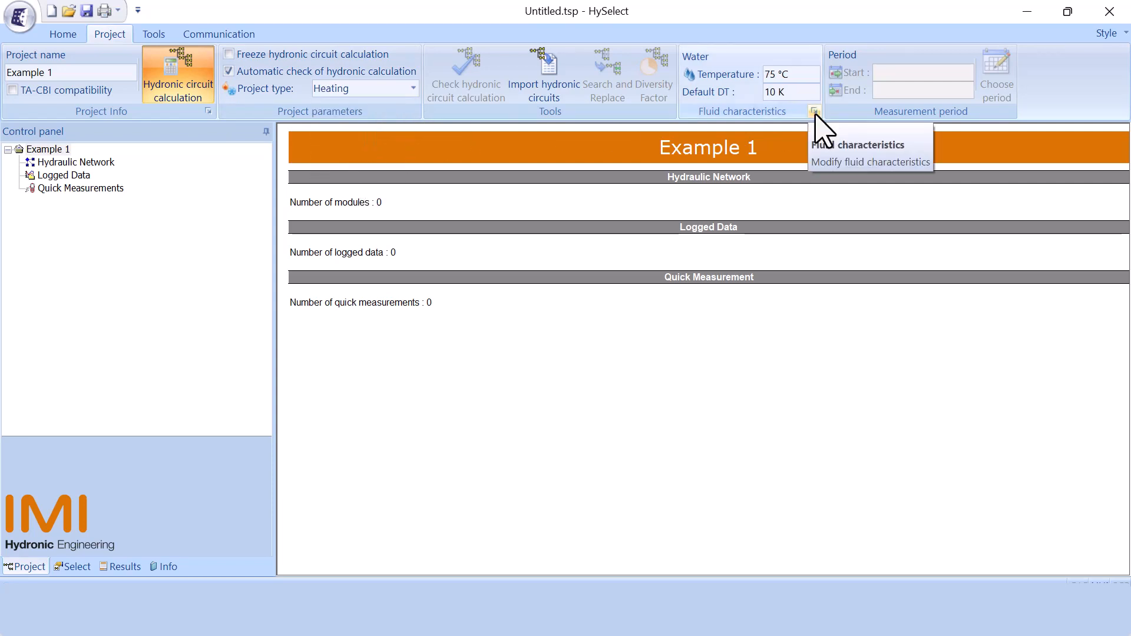
left_click(814, 112)
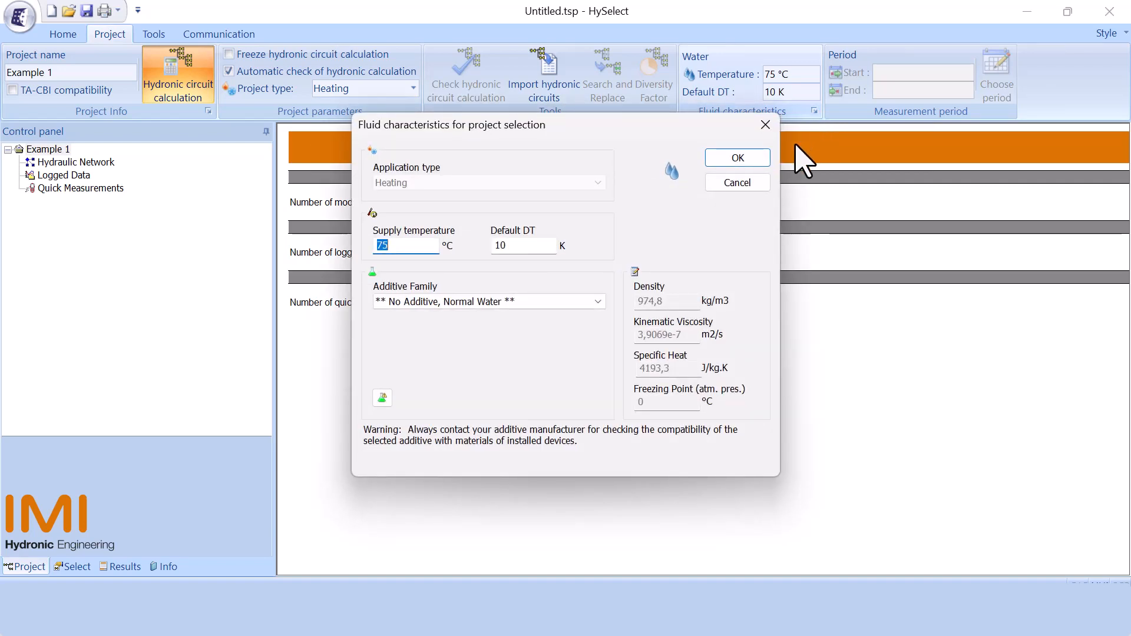
left_click(737, 158)
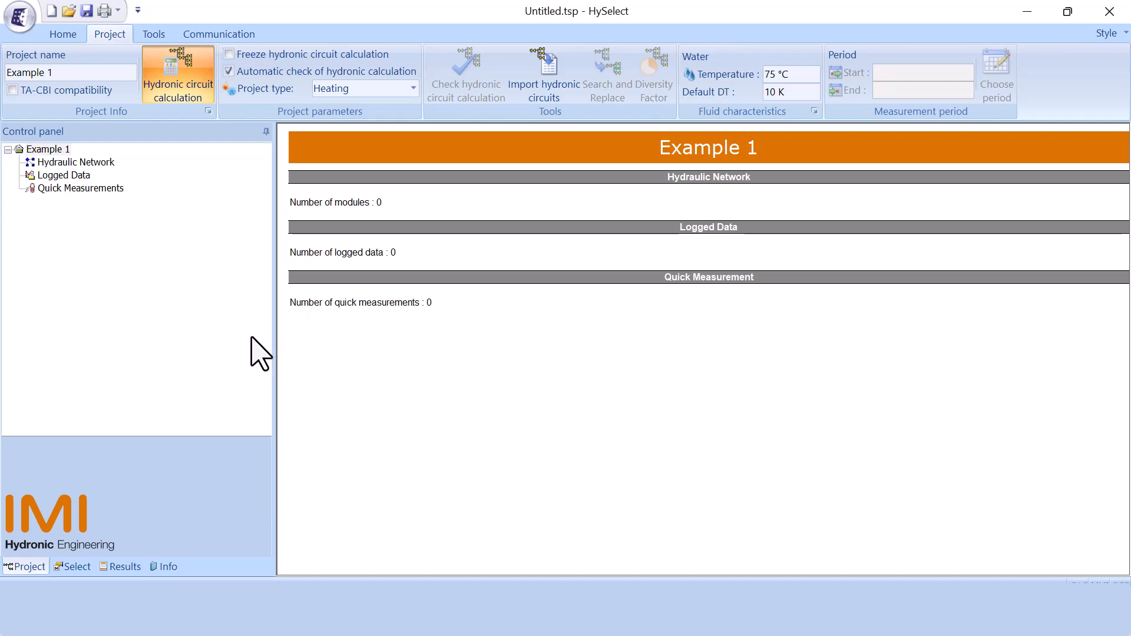
Review the technical parameters for balancing valves and general hydronic circuit calculation, switching availability of deleted products on and off.
left_click(59, 35)
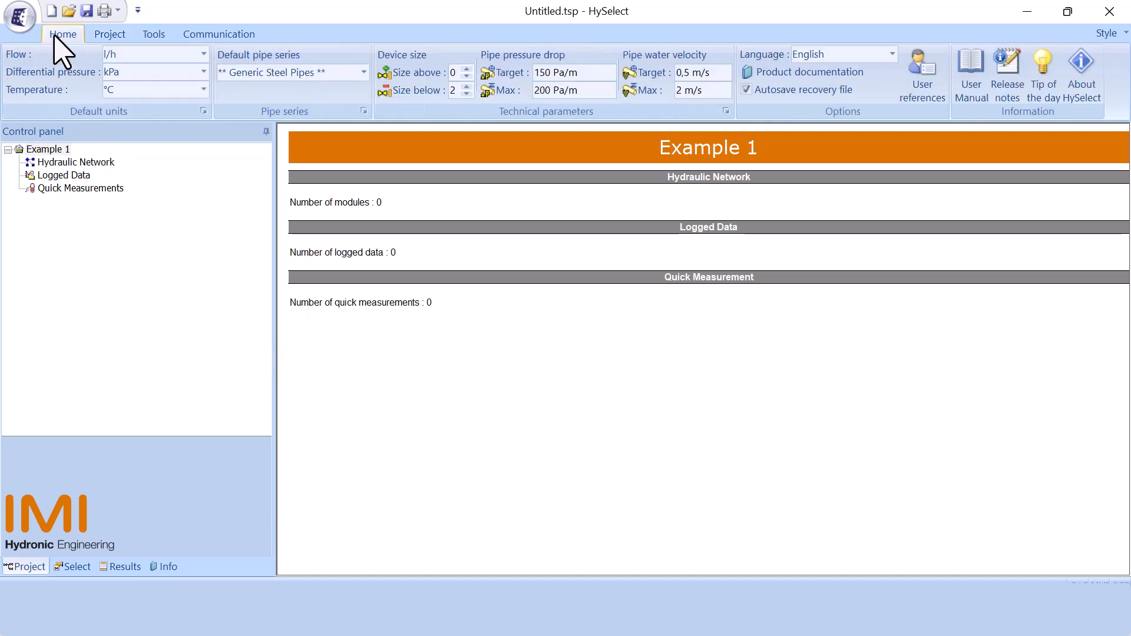
left_click(725, 112)
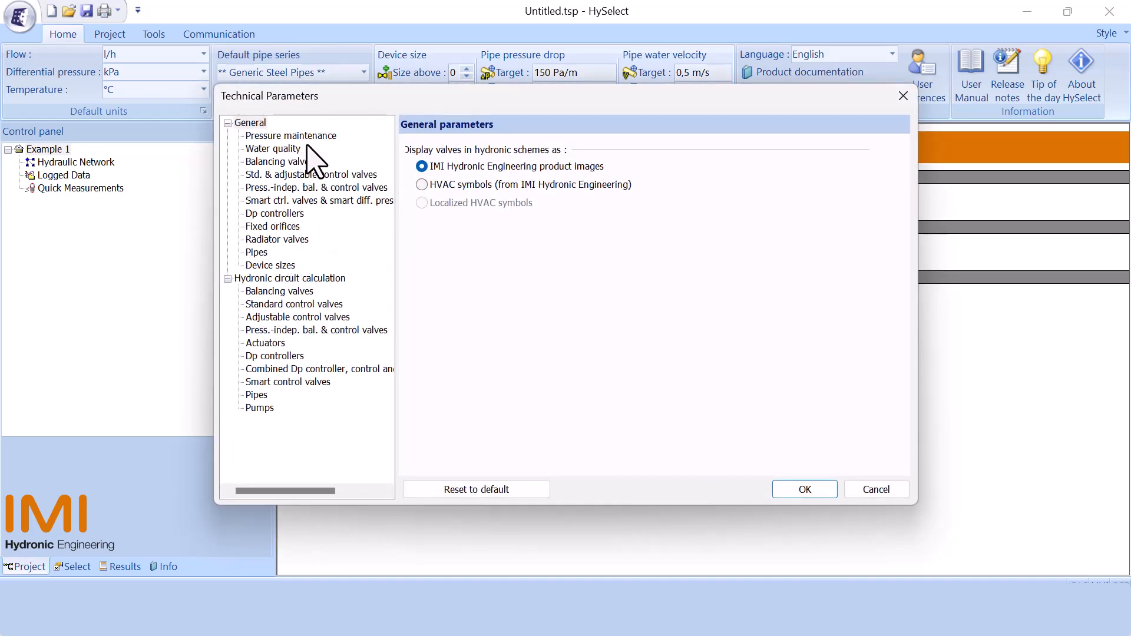
left_click(299, 163)
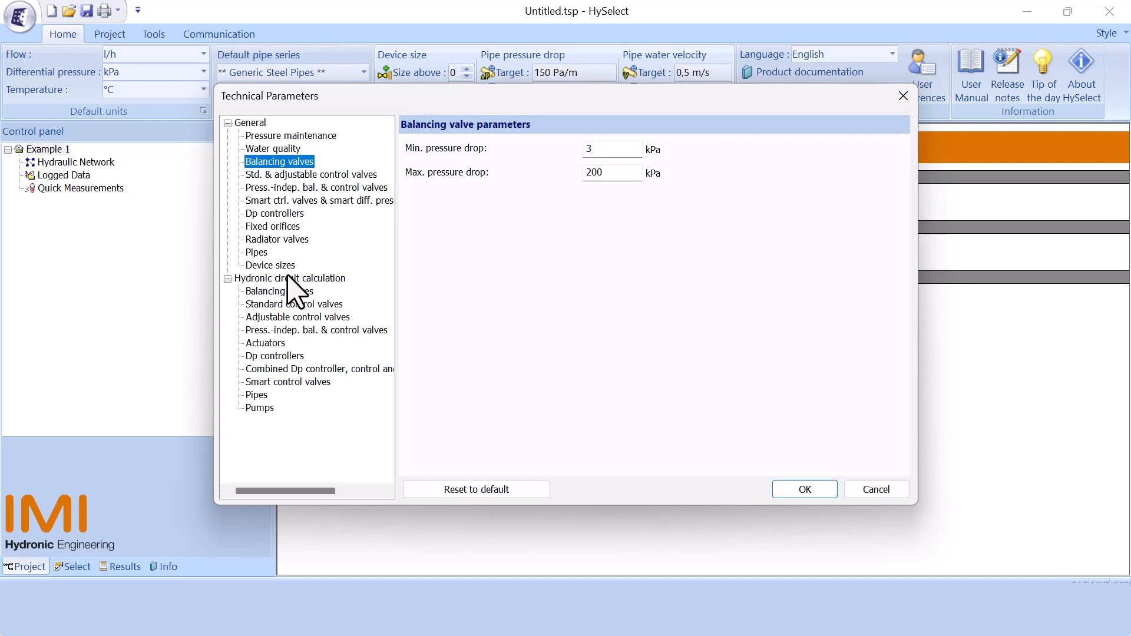
left_click(228, 123)
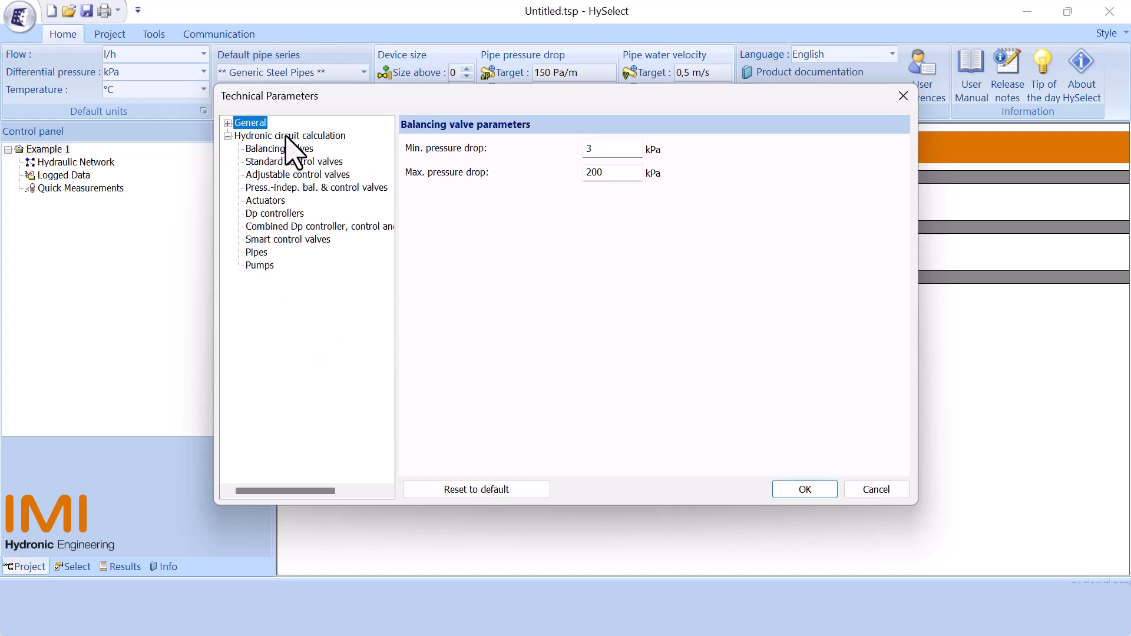
left_click(292, 136)
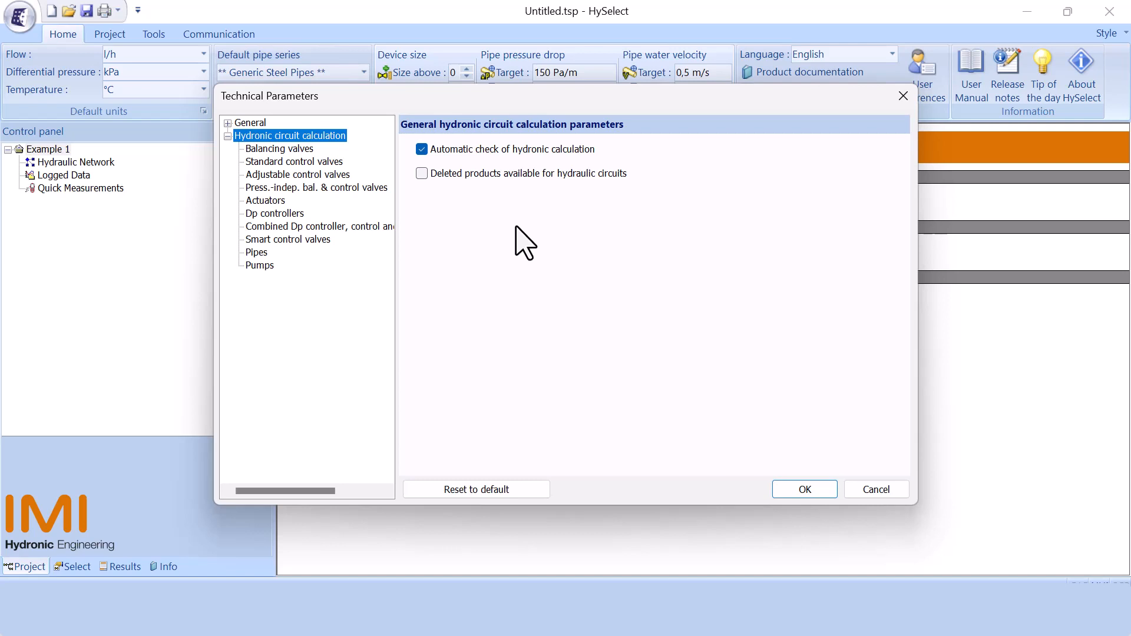
left_click(422, 179)
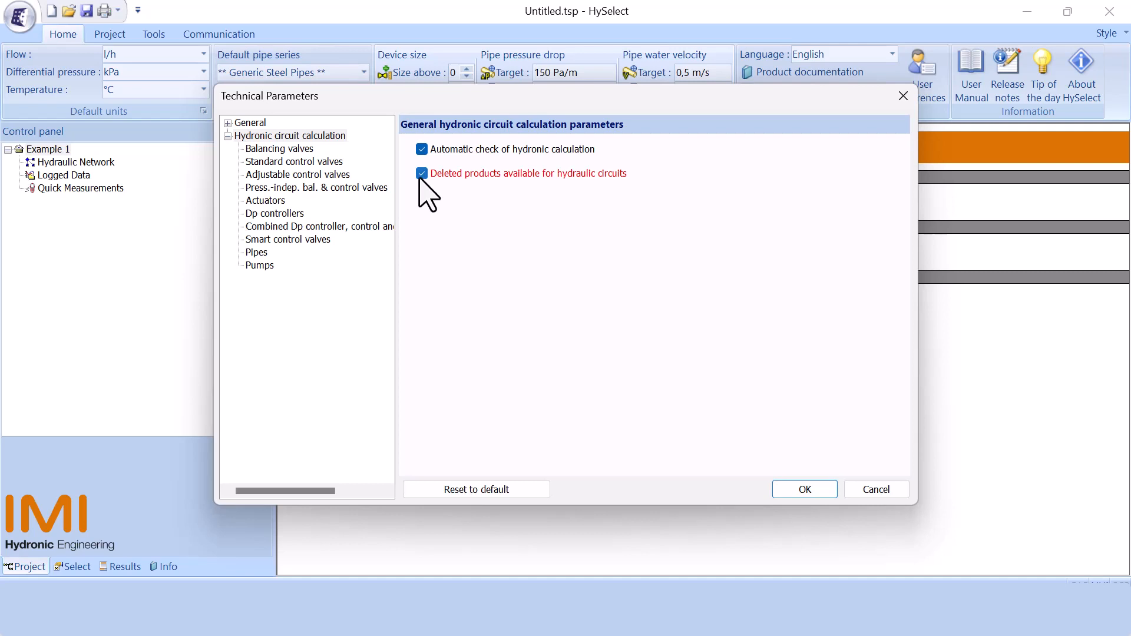
left_click(421, 174)
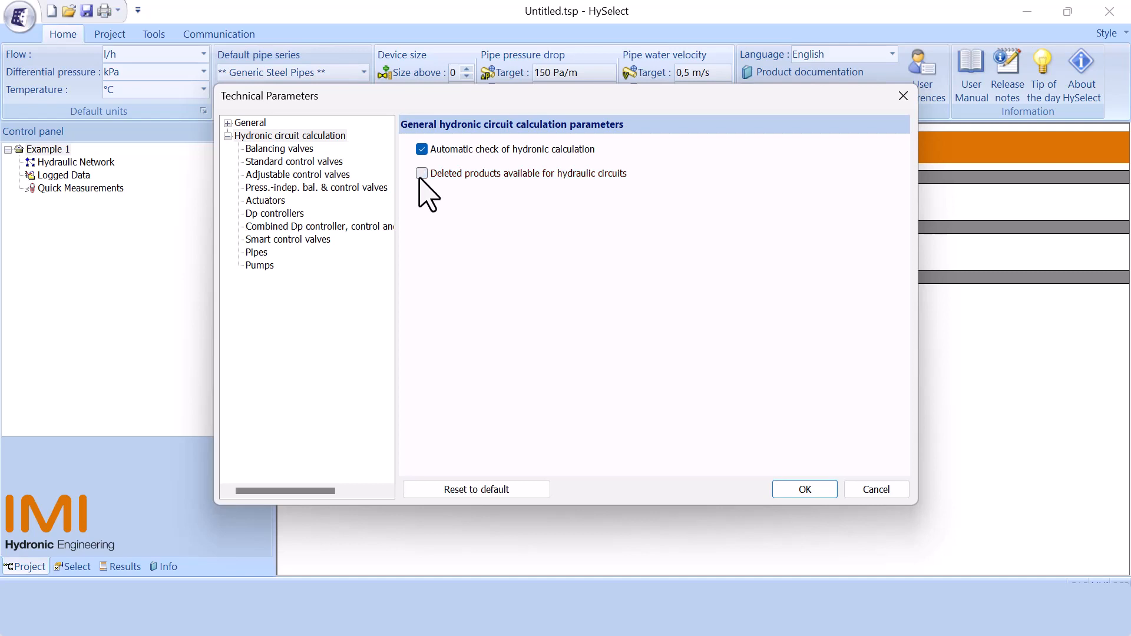
Examine the hydronic calculation preferences for balancing valves, including the type and family choices for DN 50 and below.
left_click(287, 149)
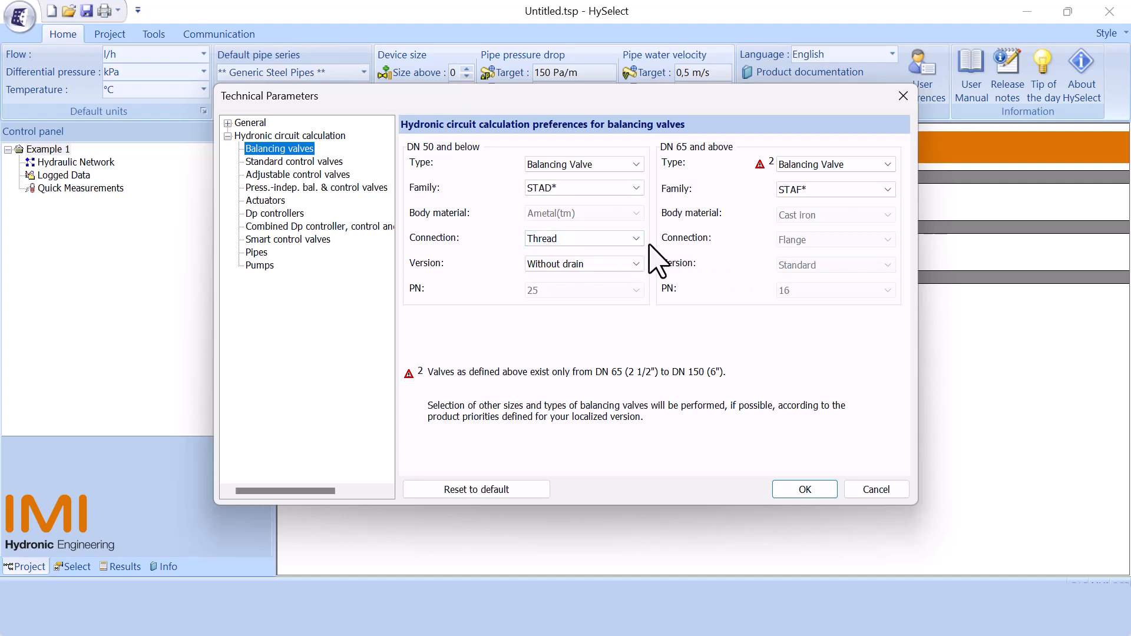
left_click(632, 165)
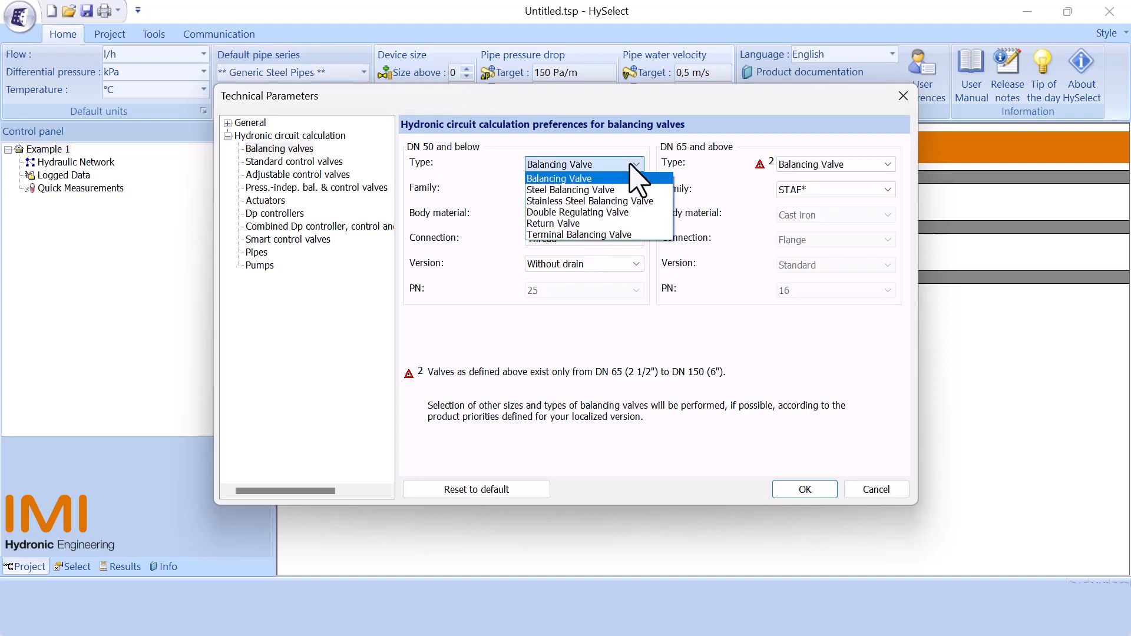
left_click(631, 165)
left_click(636, 188)
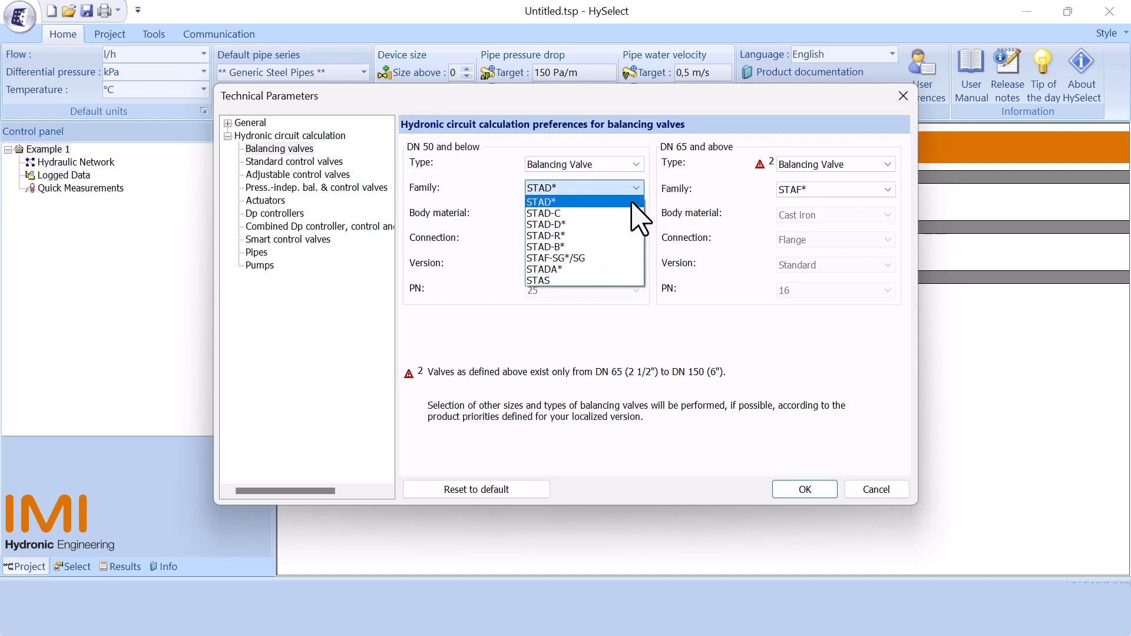
left_click(707, 212)
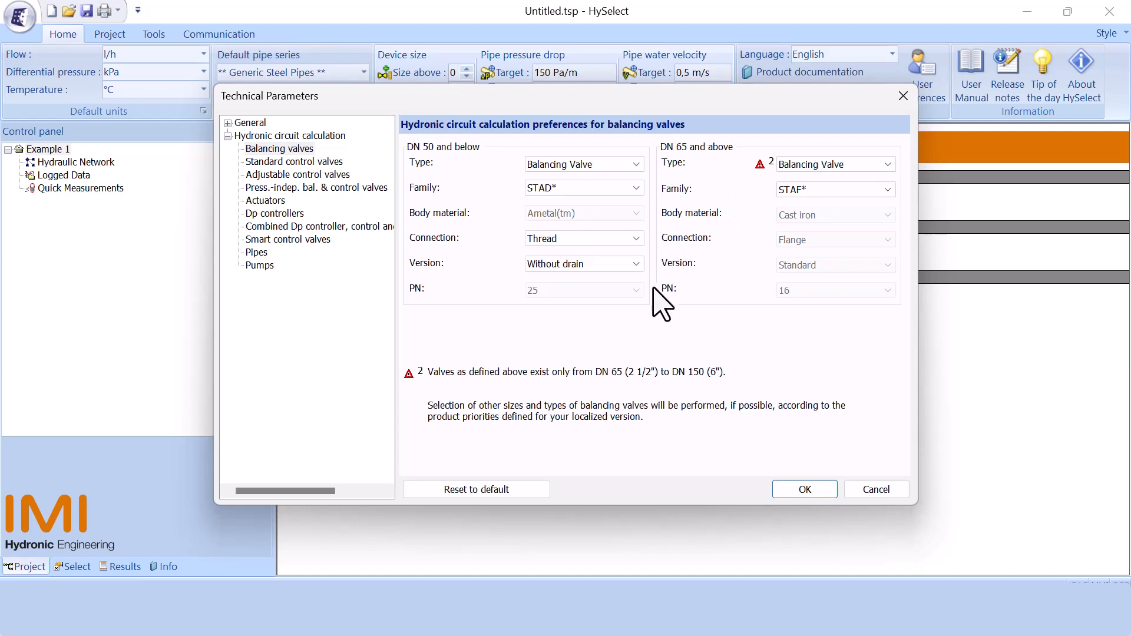
Enable the fail-safe preference for actuators, check the available fail-safe positions, and disable fail-safe again.
left_click(273, 202)
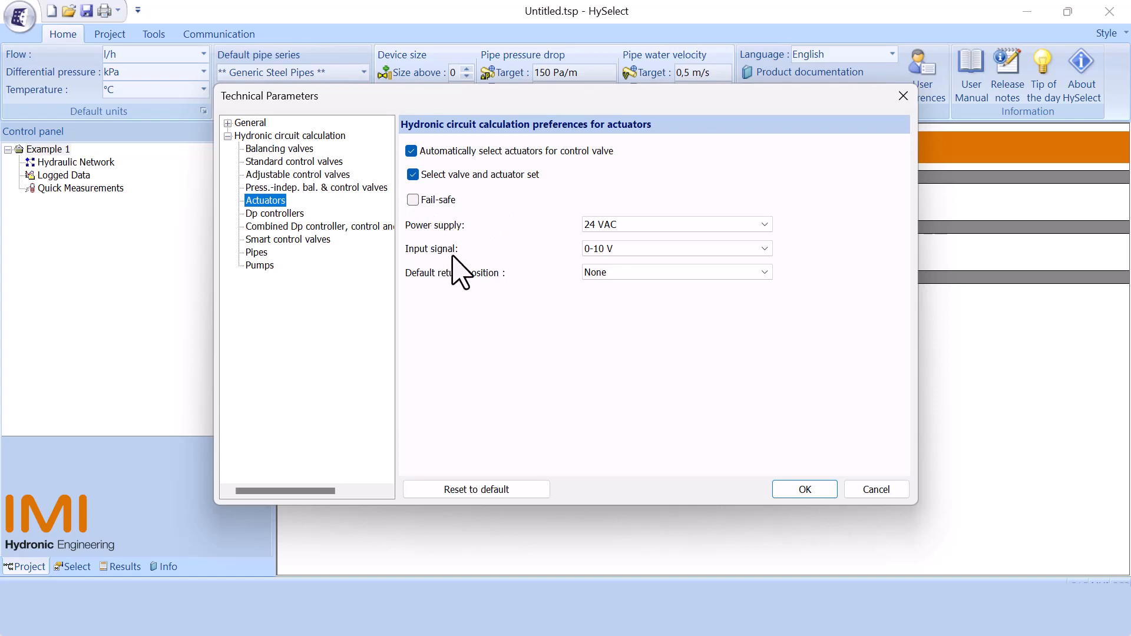
left_click(413, 200)
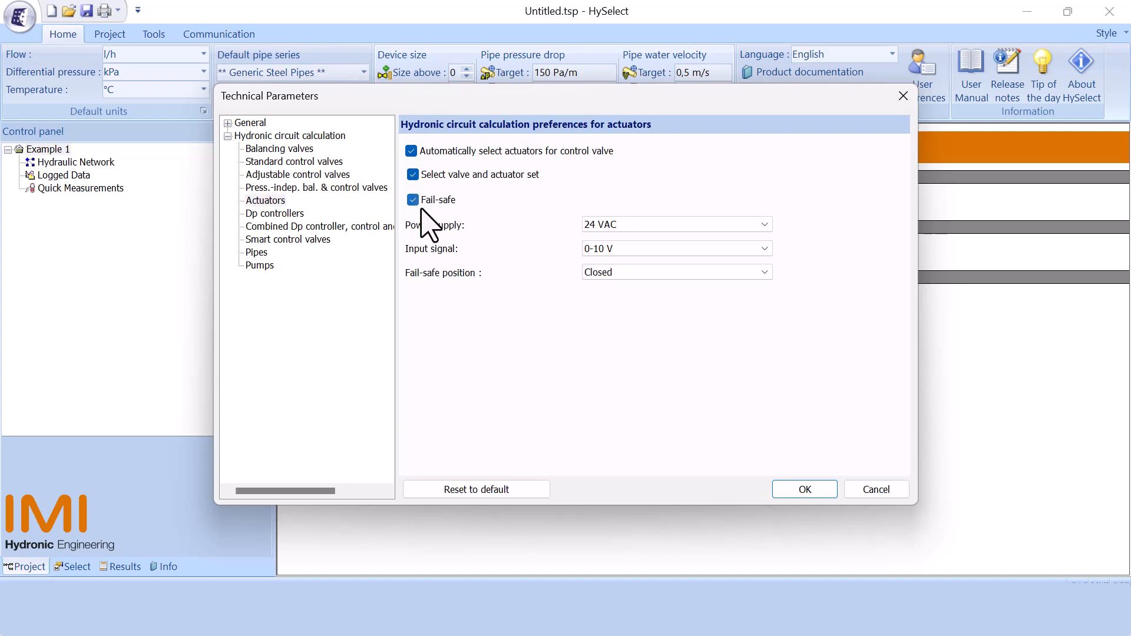
left_click(668, 273)
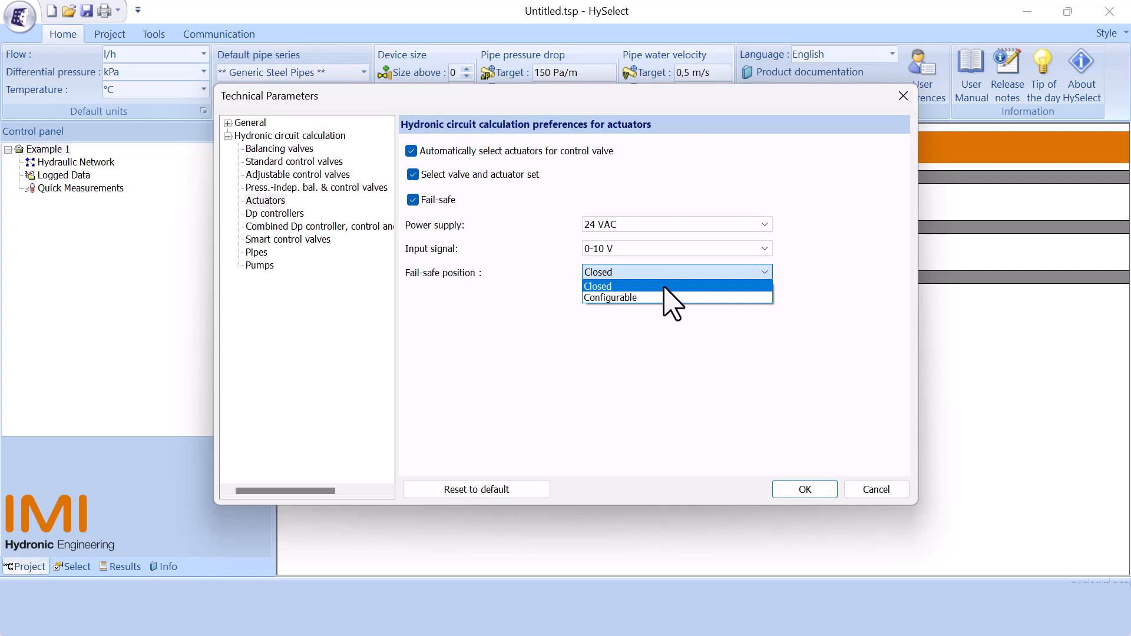
left_click(414, 201)
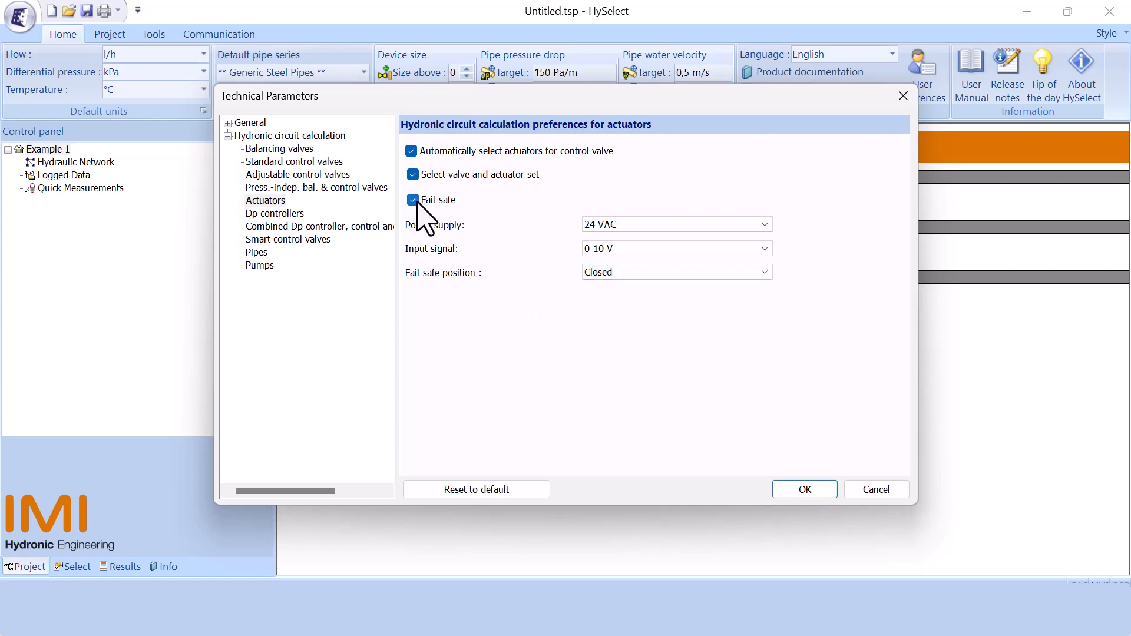
left_click(414, 200)
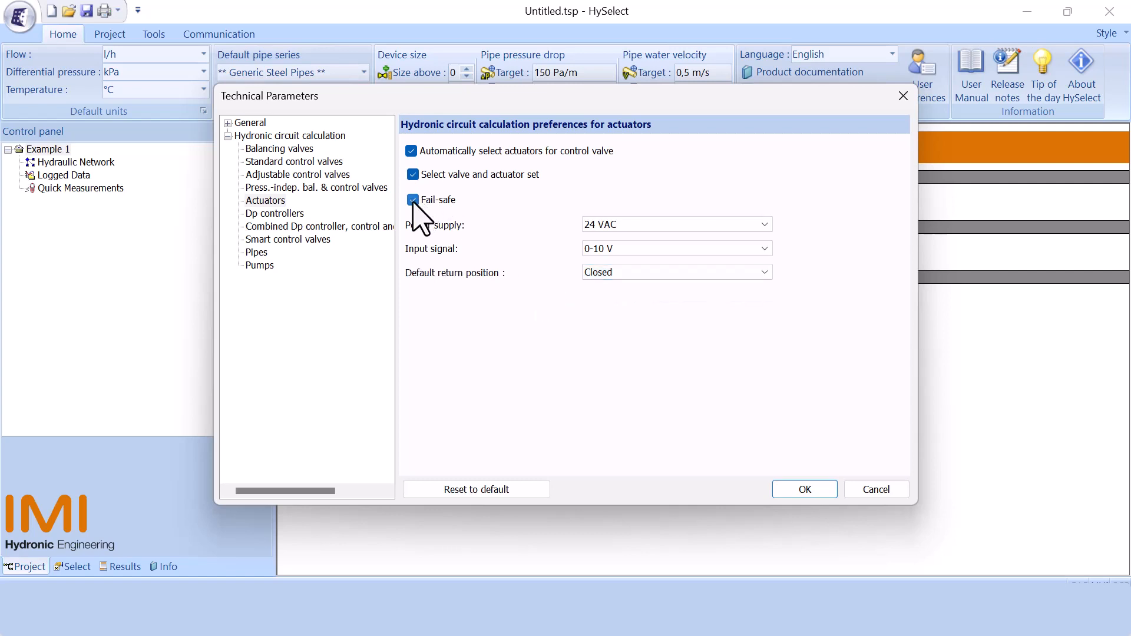
Review the Dp controller preferences and check the default location choices for smart control valves.
left_click(286, 215)
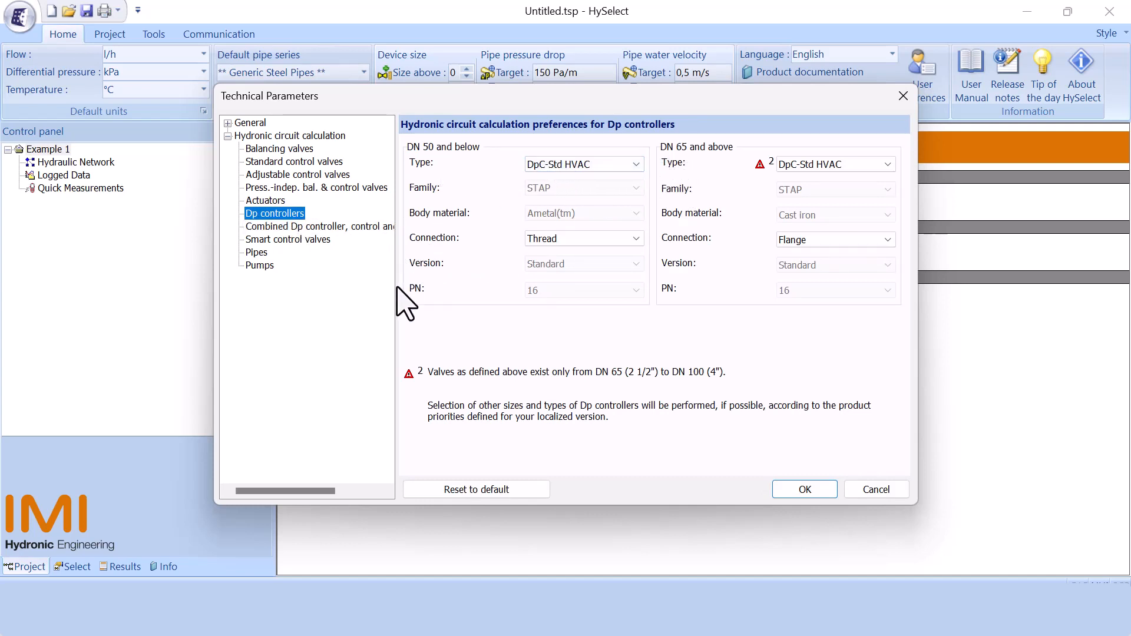
left_click(310, 240)
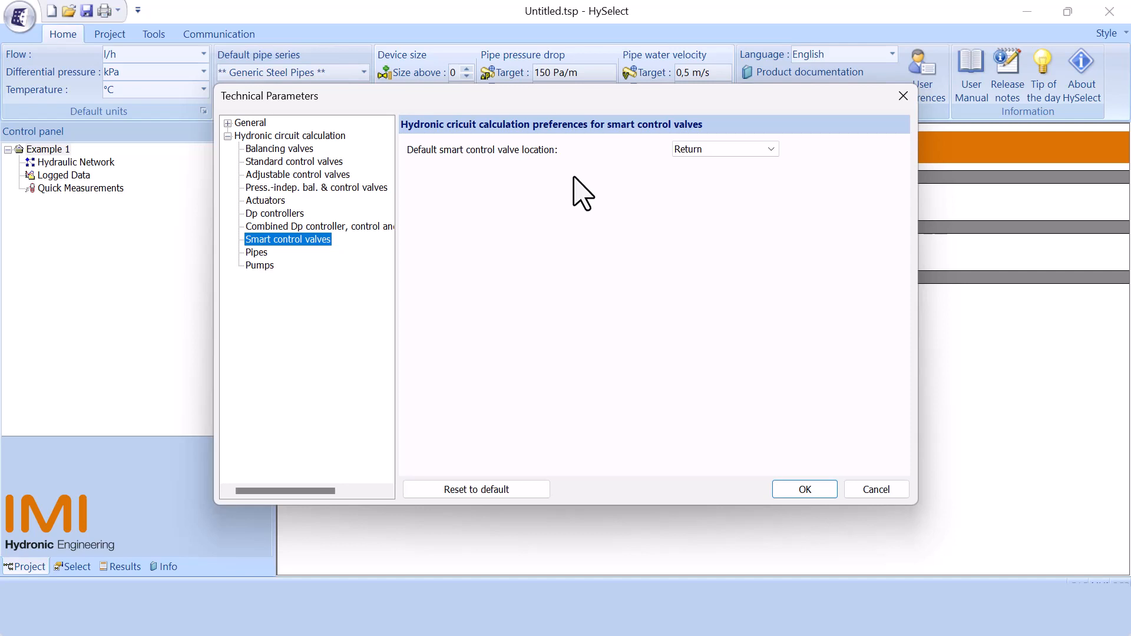
left_click(770, 149)
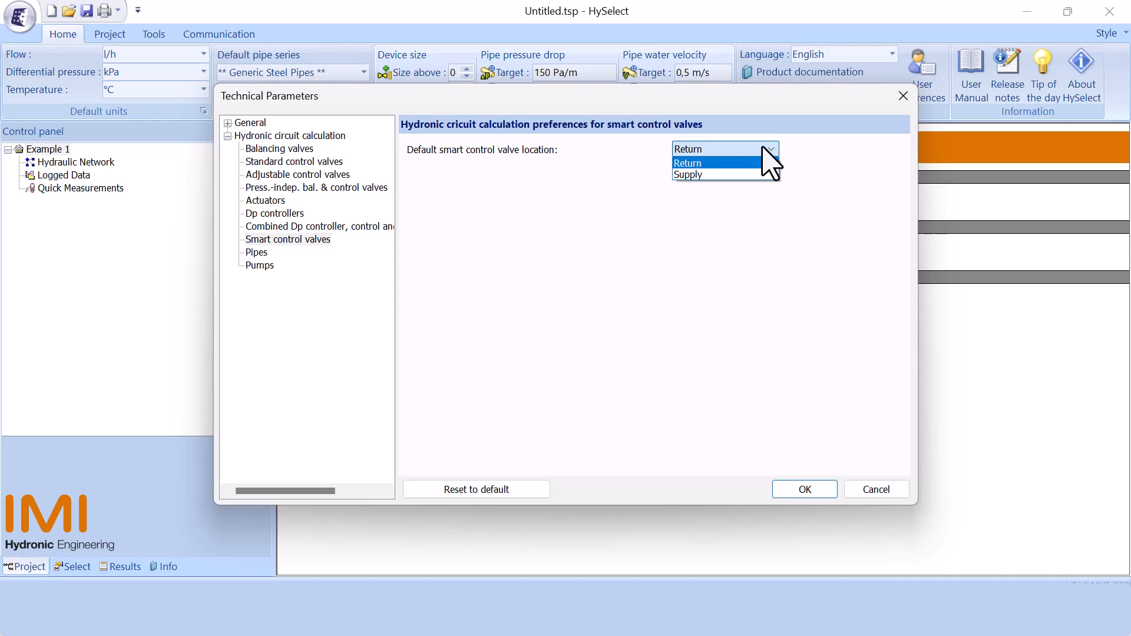
left_click(575, 214)
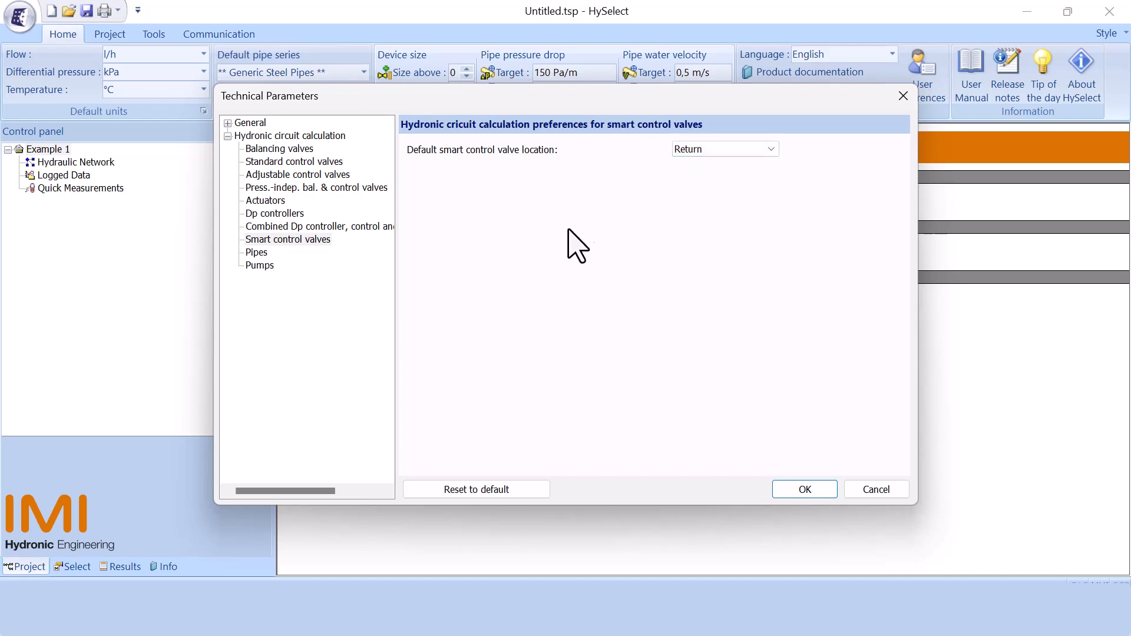
Examine the pipe preferences, including the series choices for supply and return distribution pipes and the safety factor for pressure drops.
left_click(257, 253)
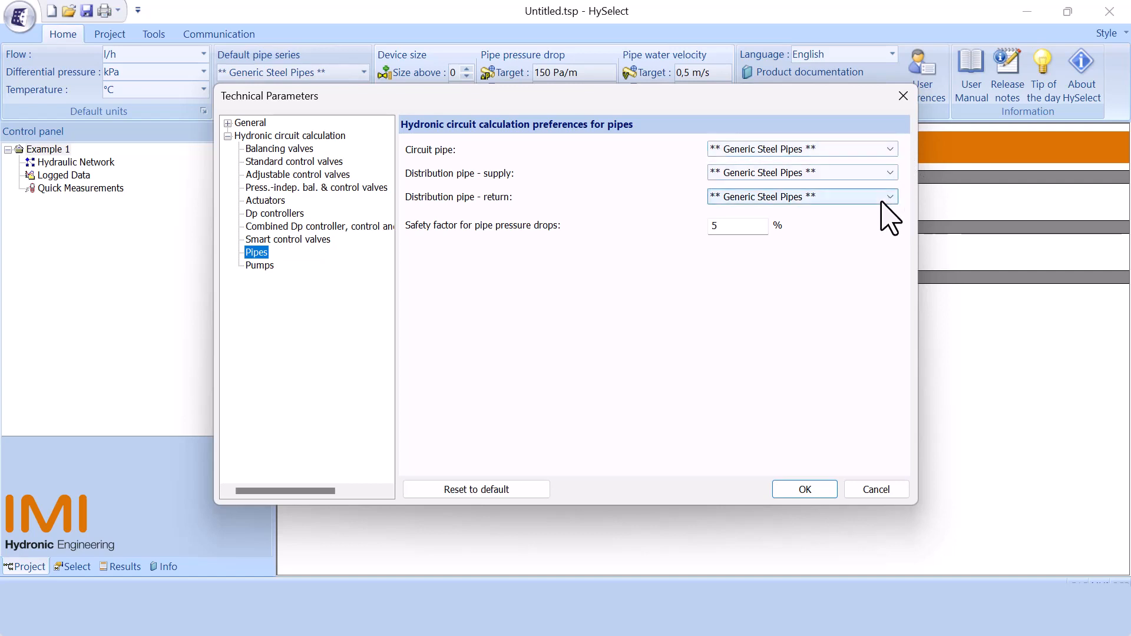
left_click(886, 173)
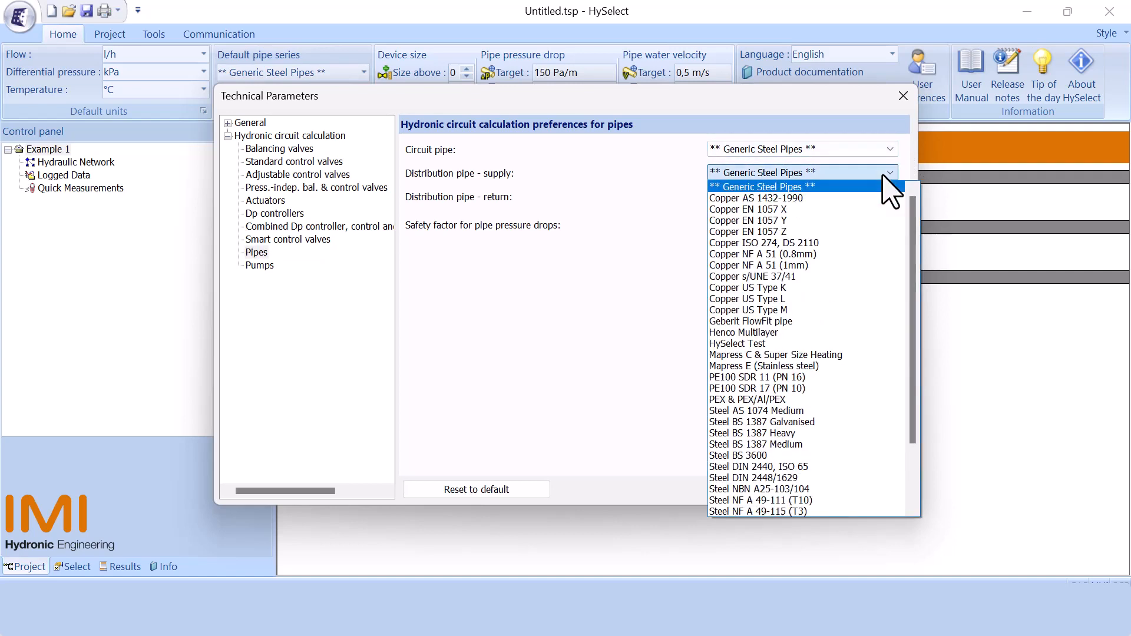
left_click(629, 332)
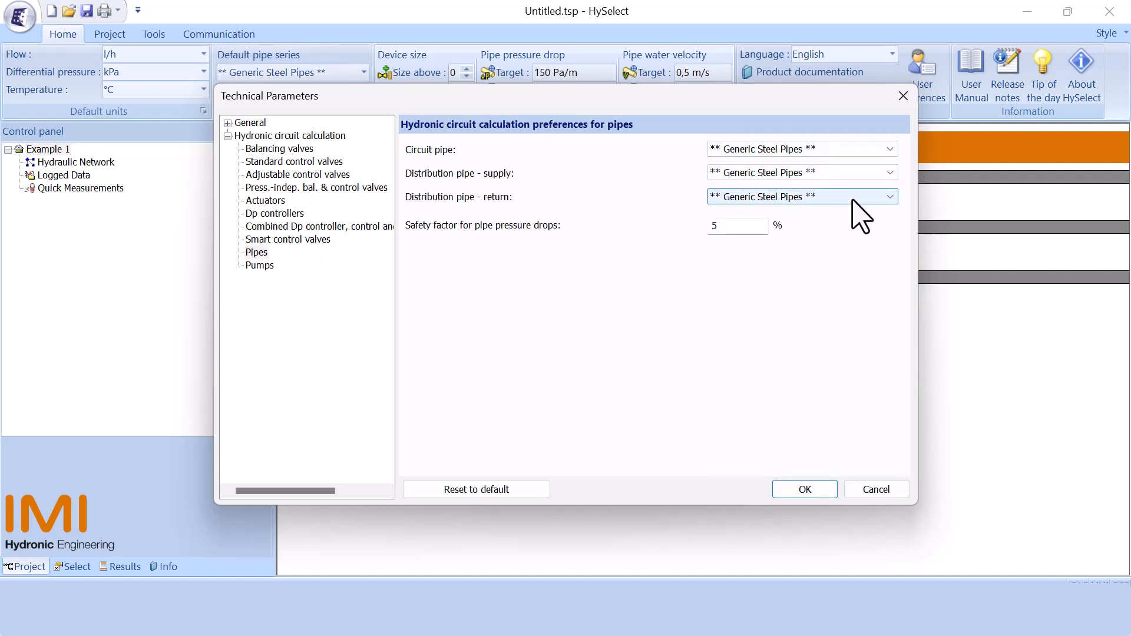
left_click(853, 200)
left_click(625, 330)
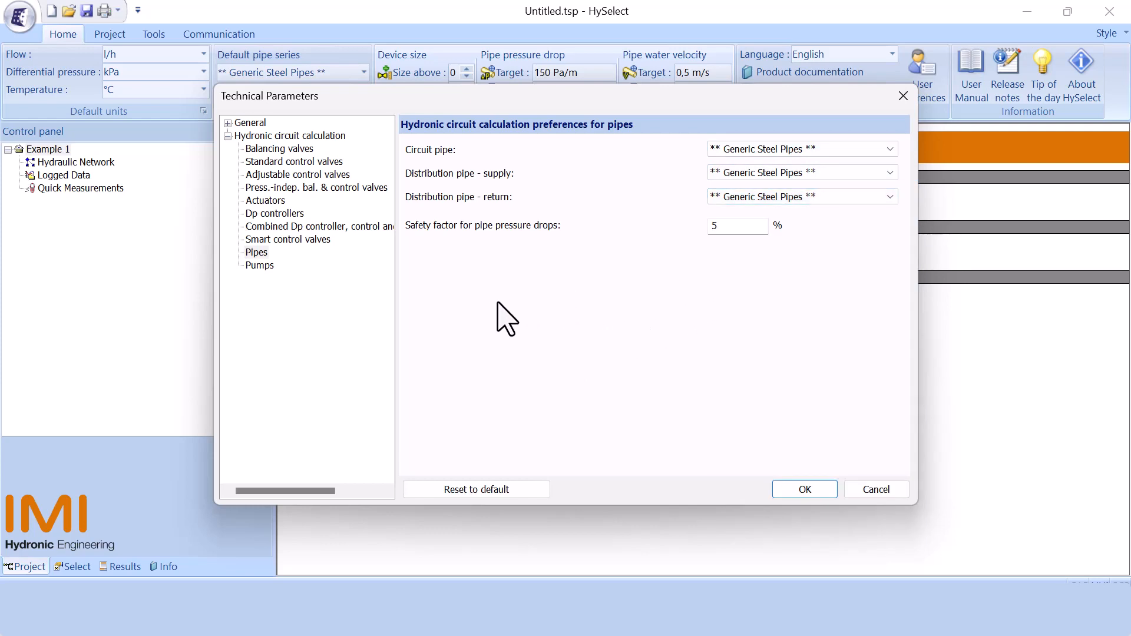
double_click(746, 226)
Set the default secondary pump Hmin to 50 kPa and accept the technical parameters.
left_click(259, 266)
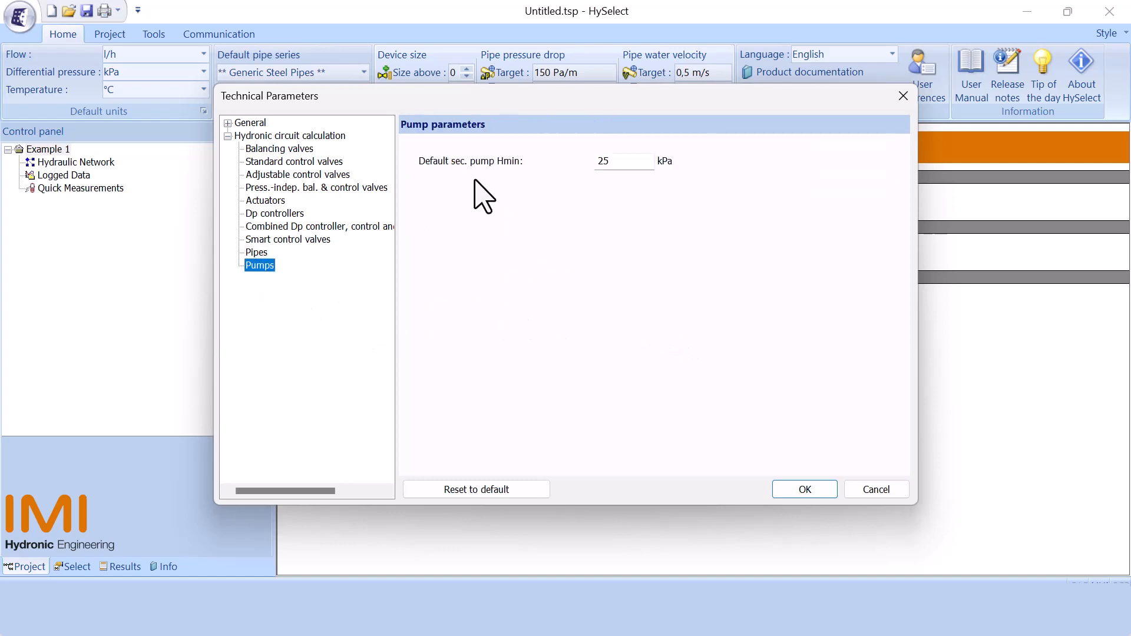
left_click(625, 168)
double_click(625, 168)
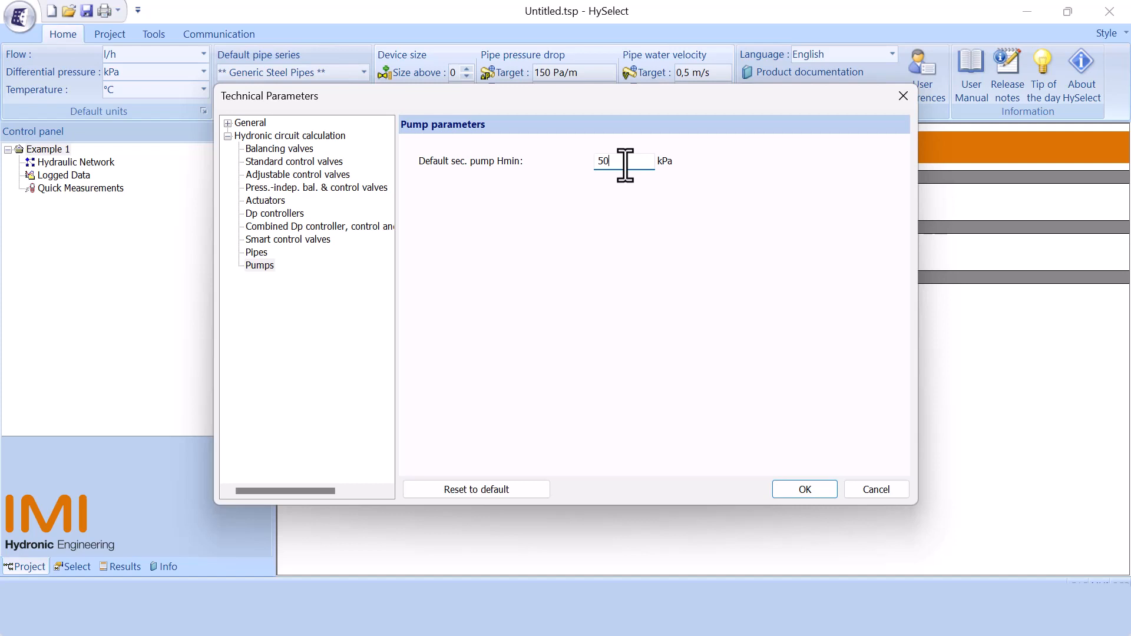
type("50")
left_click(806, 491)
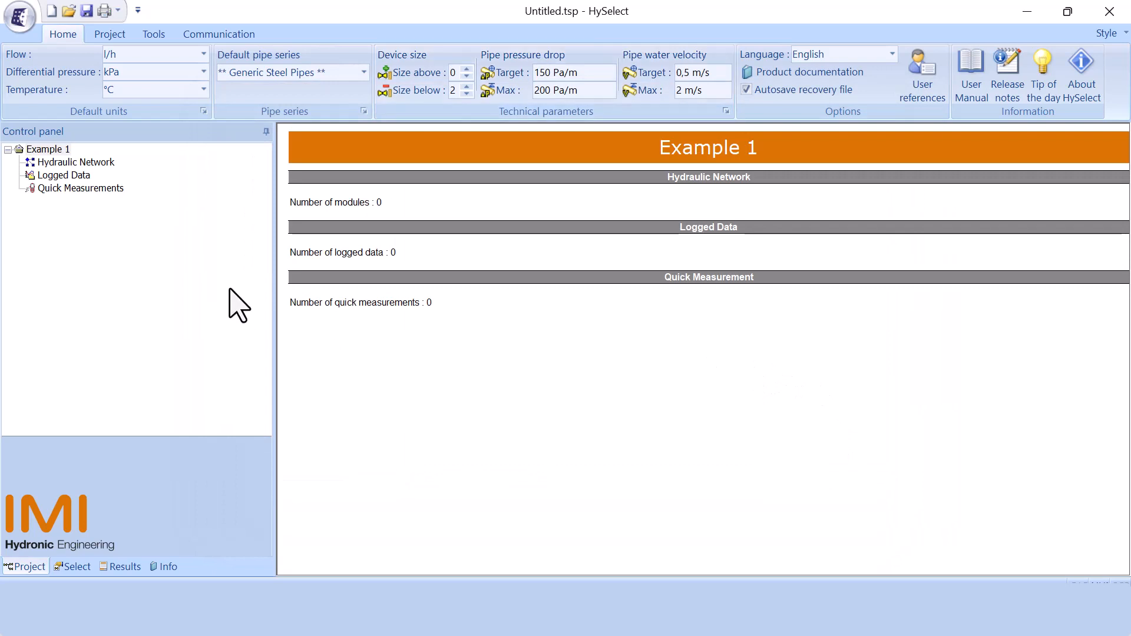